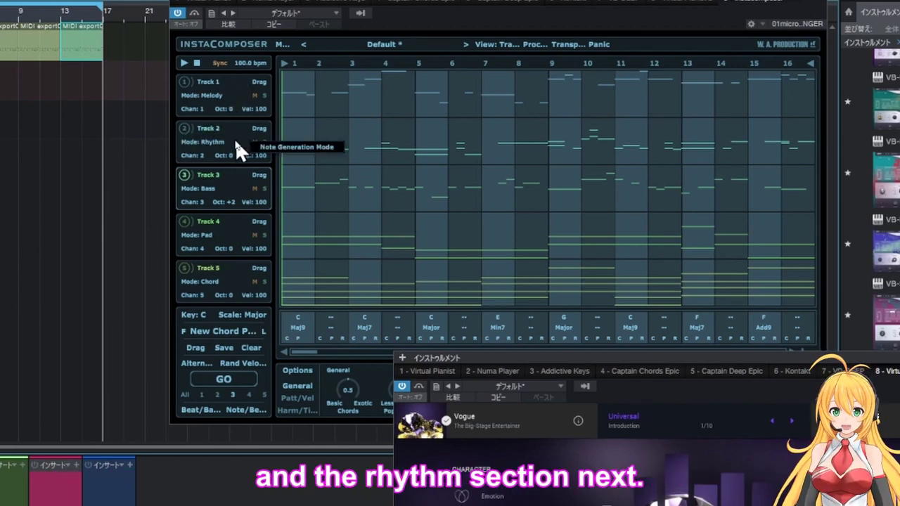
- Regenerate the notes of InstaComposer's Track 2 rhythm pattern
{"action": "left_click", "coordinate": [201, 126]}
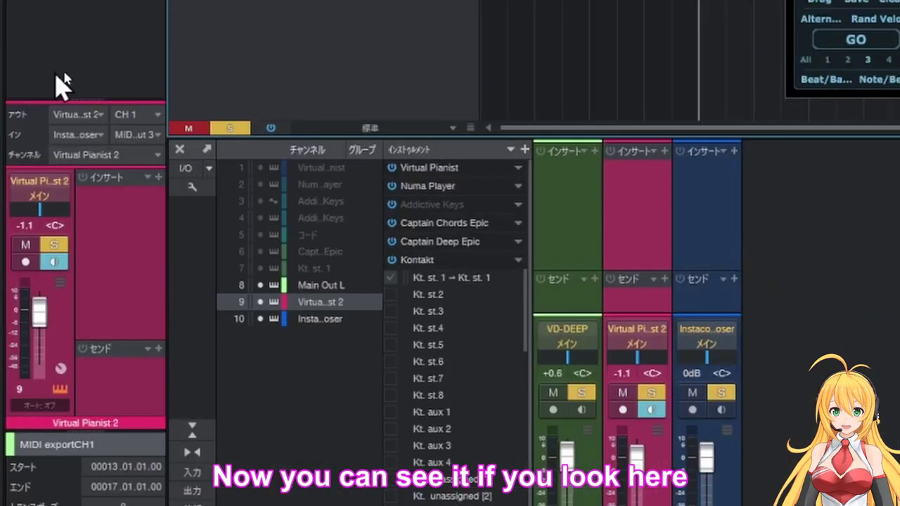
- Keep Instacomposer as Virtual Pianist 2's MIDI input and select MIDI Output 2
{"action": "left_click", "coordinate": [101, 136]}
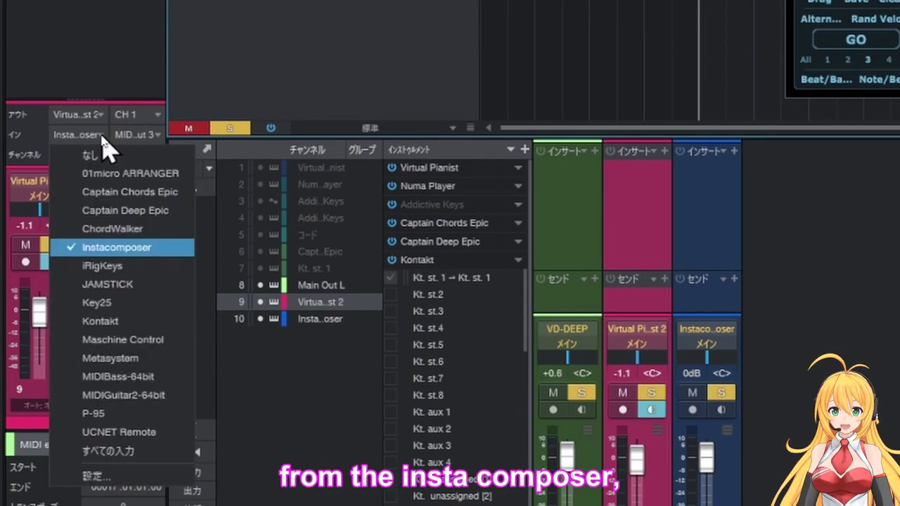
{"action": "left_click", "coordinate": [124, 246]}
{"action": "left_click", "coordinate": [155, 135]}
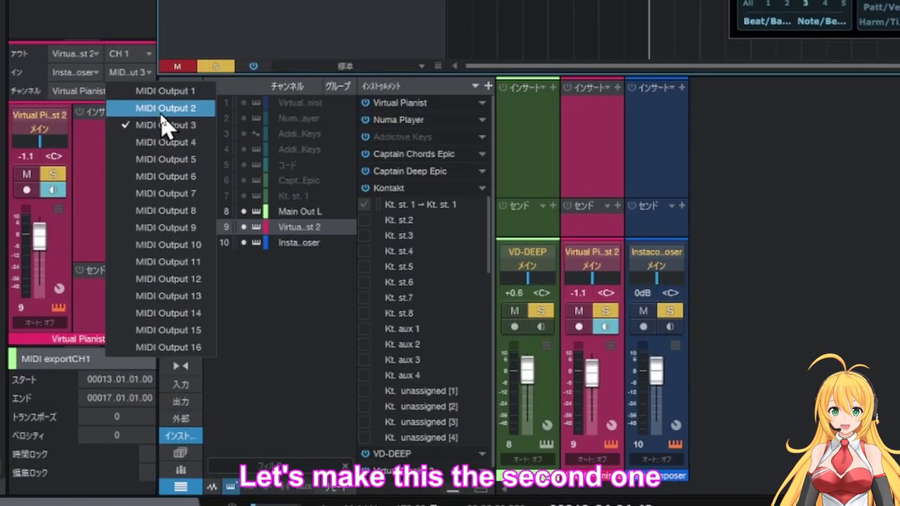
{"action": "left_click", "coordinate": [161, 112]}
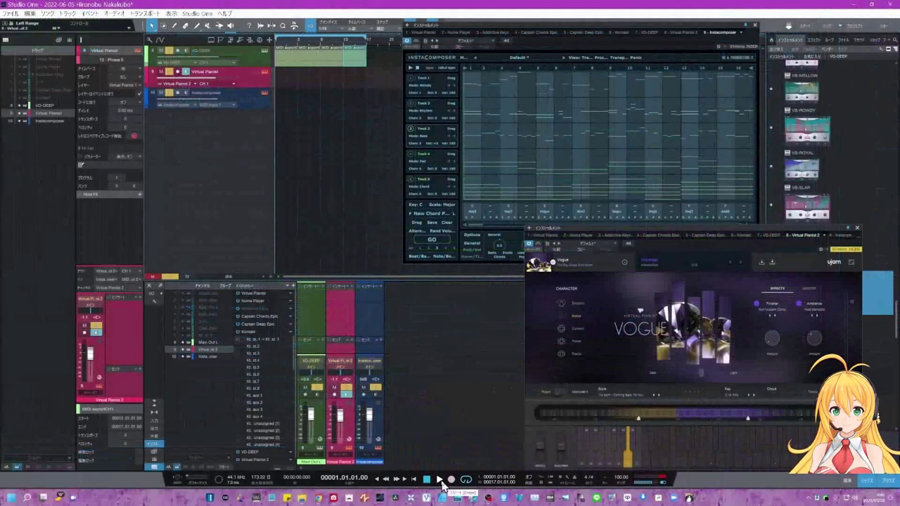
{"action": "left_click", "coordinate": [439, 479]}
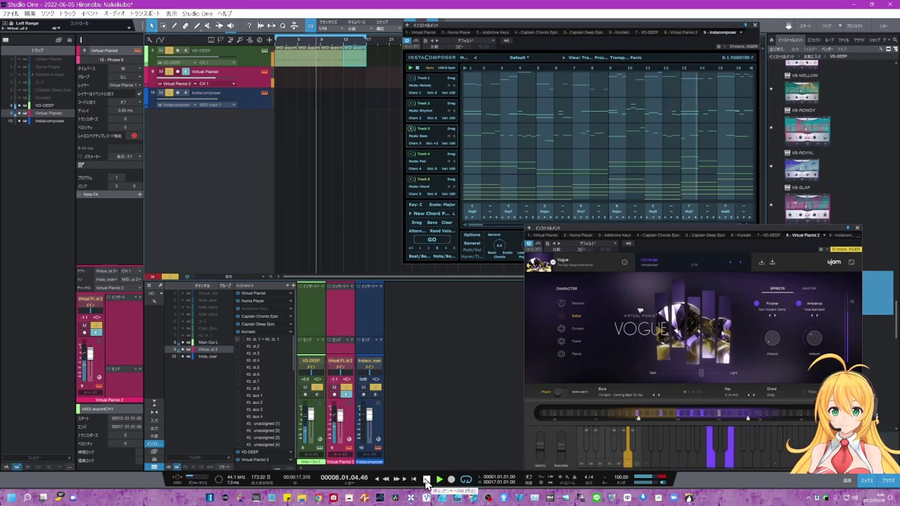
{"action": "left_click", "coordinate": [426, 480]}
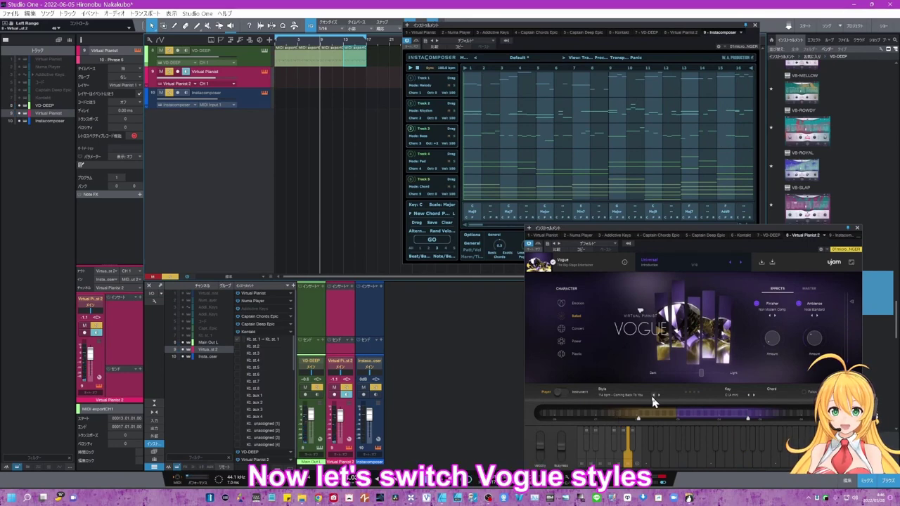
- Switch the Vogue style to 116 bpm - Rag Riff
{"action": "left_click", "coordinate": [657, 397]}
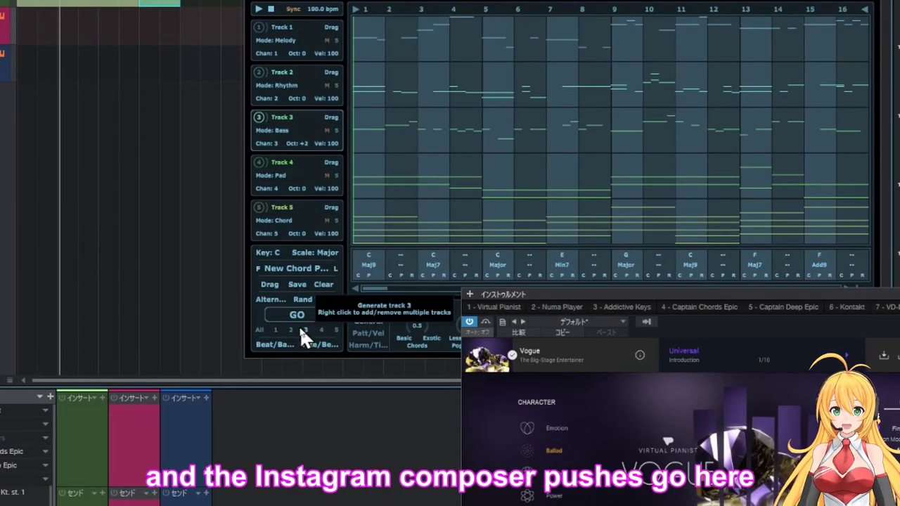
- Bring InstaComposer forward and generate new patterns for all tracks with GO
{"action": "left_click", "coordinate": [260, 329]}
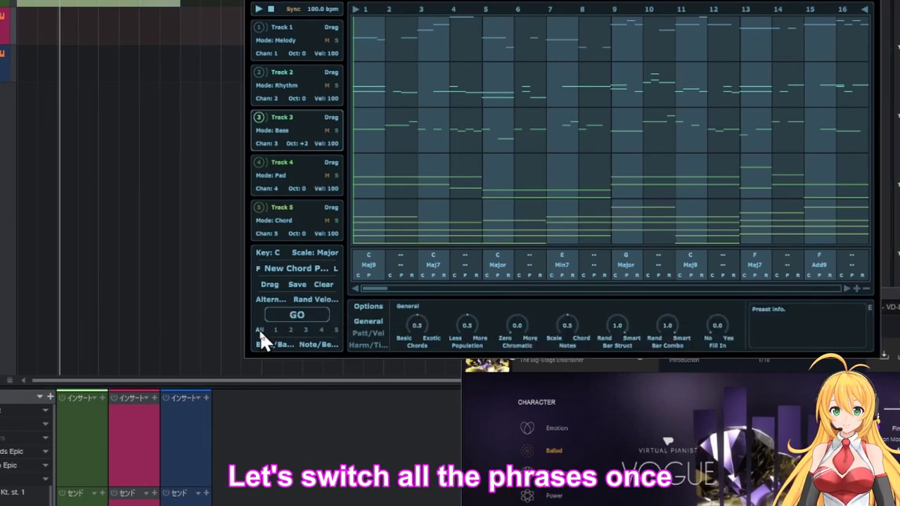
{"action": "left_click", "coordinate": [295, 316]}
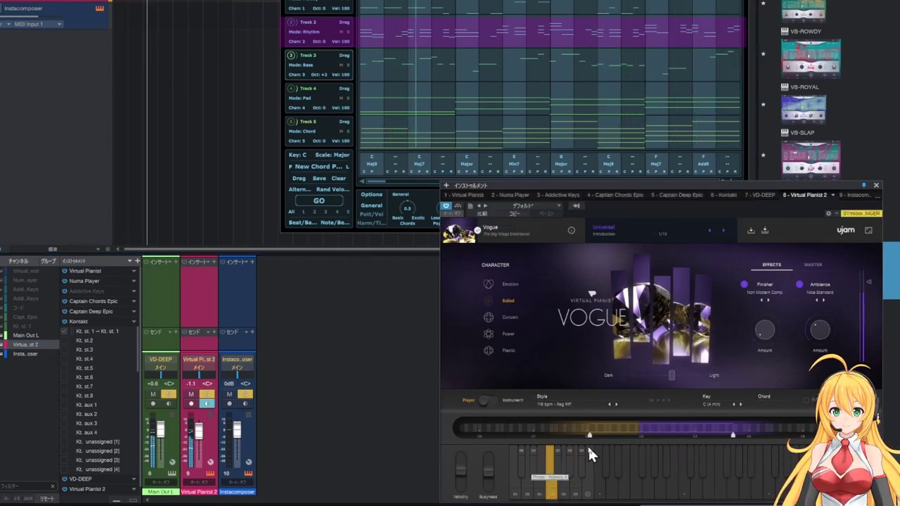
- Raise Vogue's Busyness and switch Rag Riff variations with the keyswitch keys
{"action": "left_click_drag", "start_coordinate": [591, 434], "coordinate": [612, 432]}
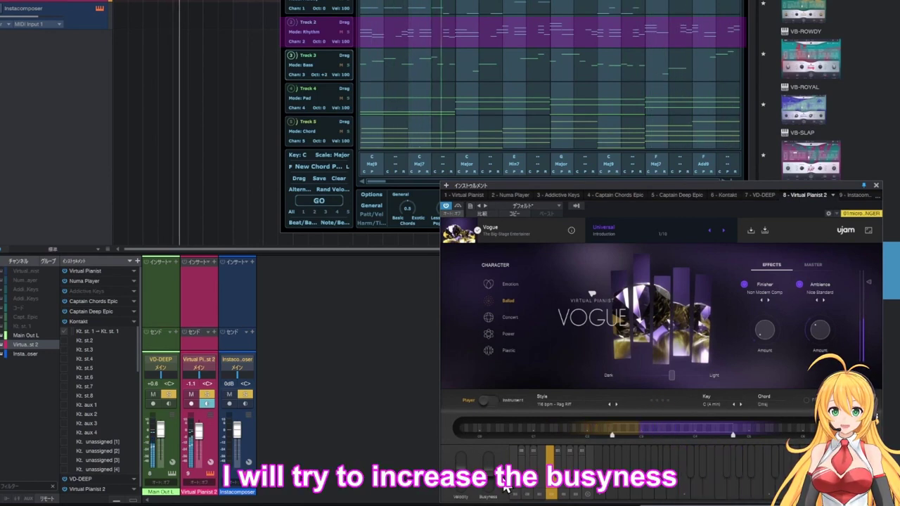
{"action": "left_click_drag", "start_coordinate": [507, 488], "coordinate": [490, 444]}
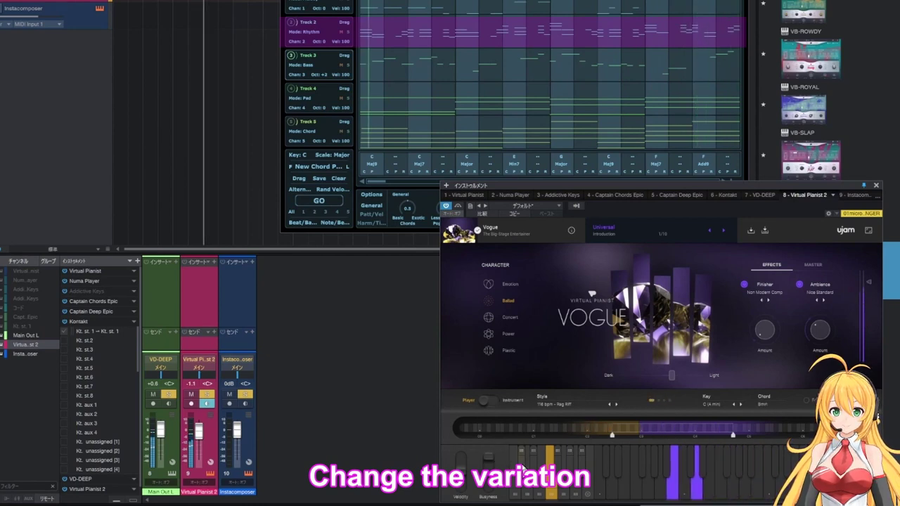
{"action": "left_click", "coordinate": [557, 465]}
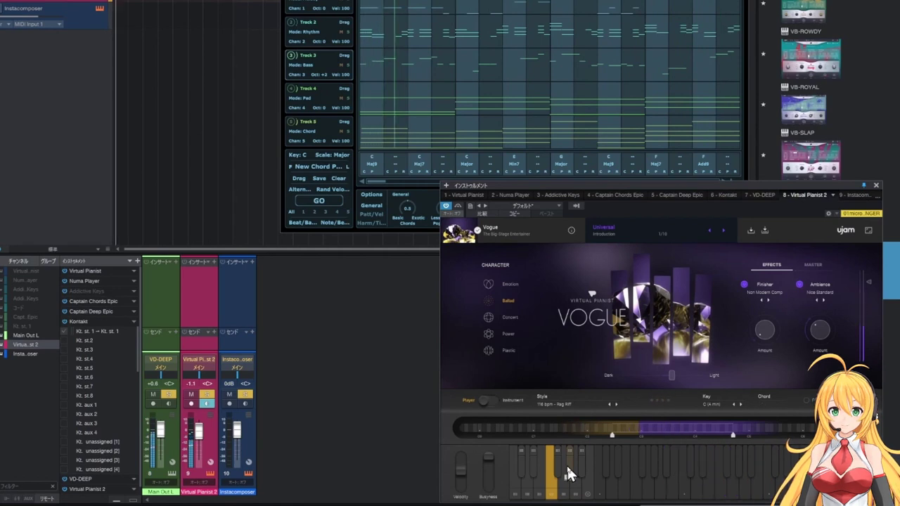
{"action": "left_click", "coordinate": [567, 466]}
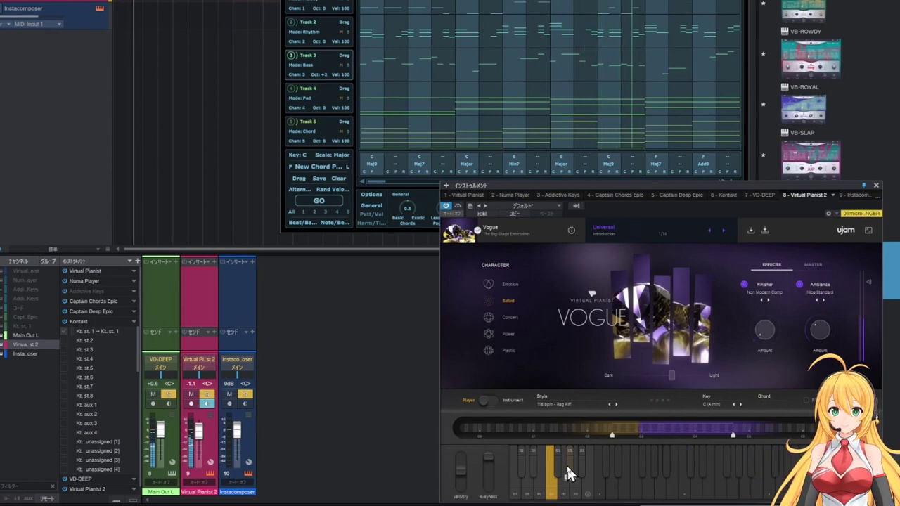
- Step Vogue past Elegant Arp to First Steps and widen the keyboard's bass range
{"action": "left_click", "coordinate": [616, 406]}
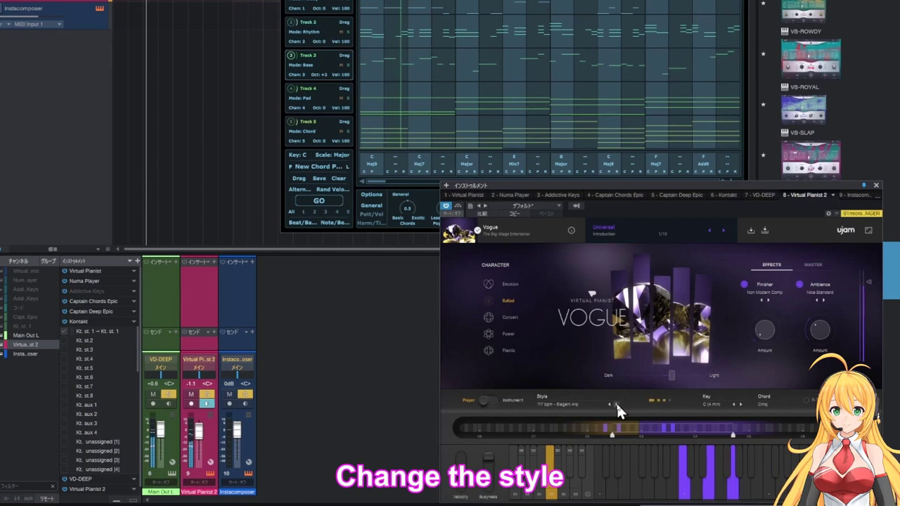
{"action": "left_click", "coordinate": [617, 406]}
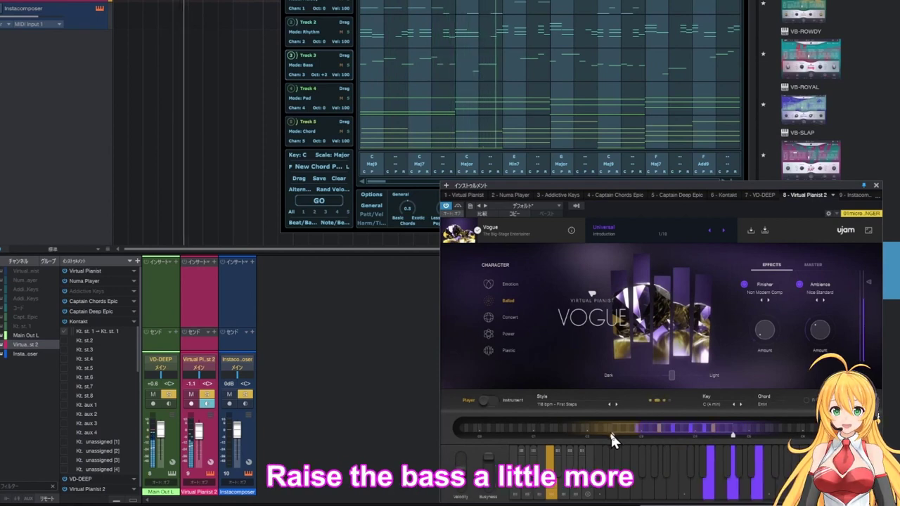
{"action": "left_click_drag", "start_coordinate": [609, 431], "coordinate": [569, 434]}
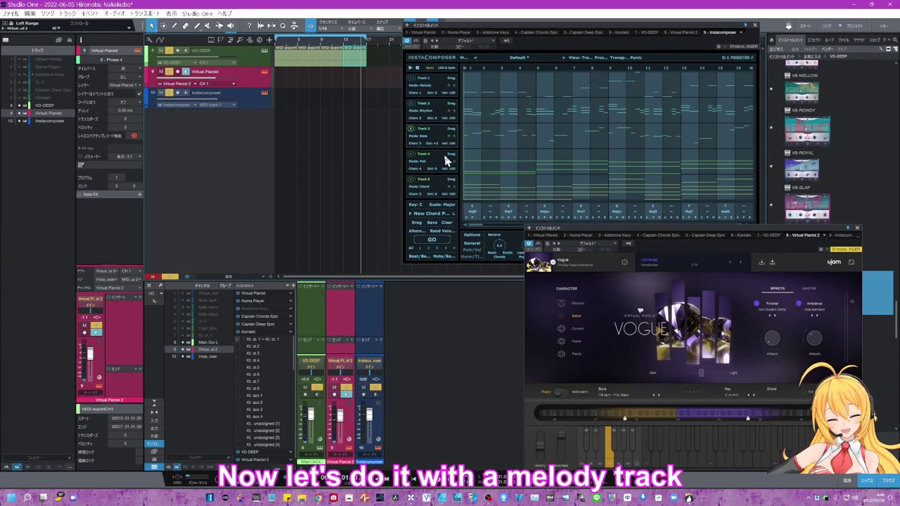
- Regenerate all InstaComposer patterns, then regenerate only the Track 1 melody
{"action": "left_click", "coordinate": [431, 238]}
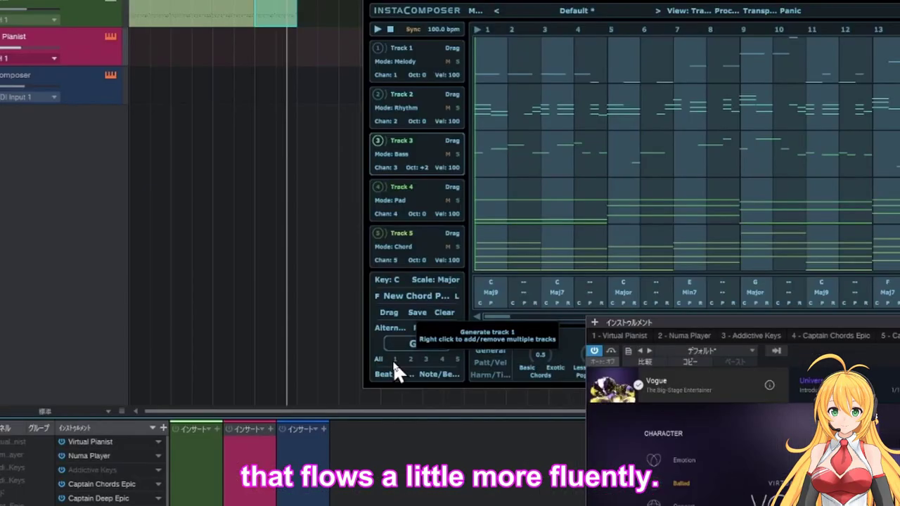
{"action": "left_click", "coordinate": [421, 253]}
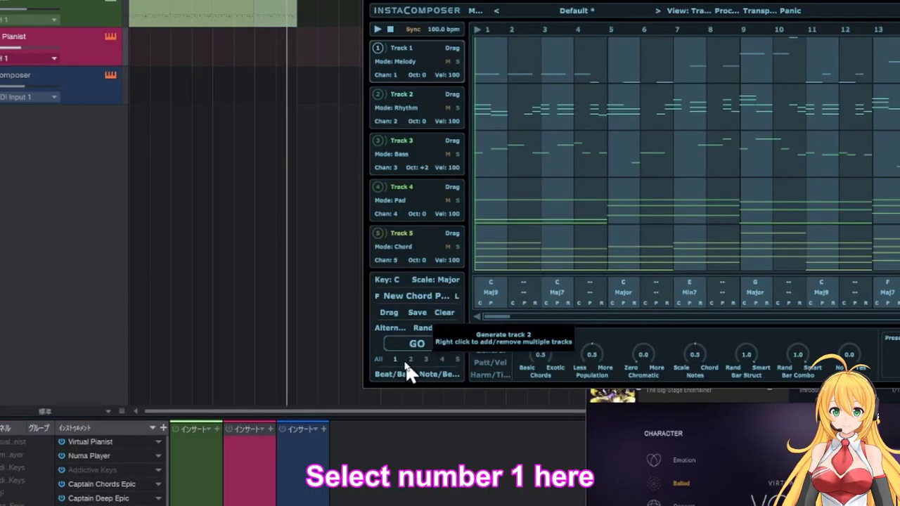
{"action": "left_click", "coordinate": [401, 360]}
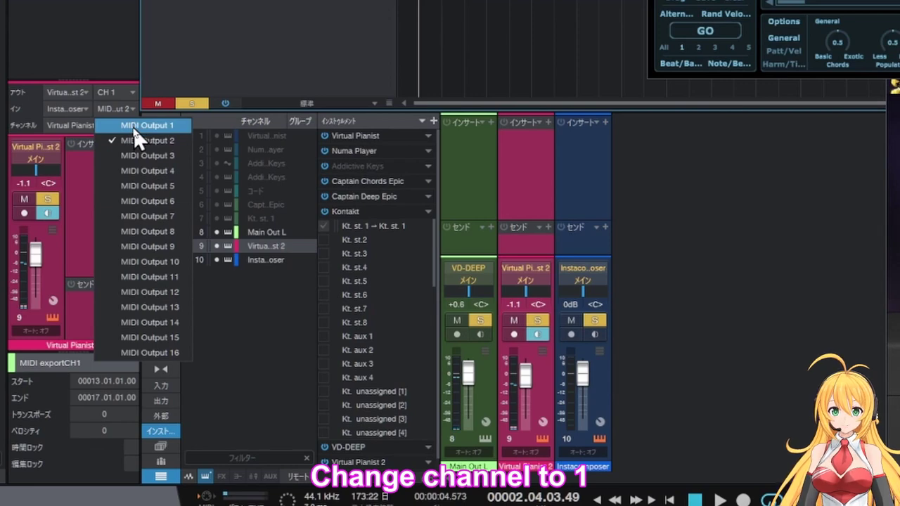
- Feed Virtual Pianist 2 from InstaComposer's MIDI Output 1 and play the song from the start
{"action": "left_click", "coordinate": [134, 126]}
{"action": "left_click", "coordinate": [670, 500]}
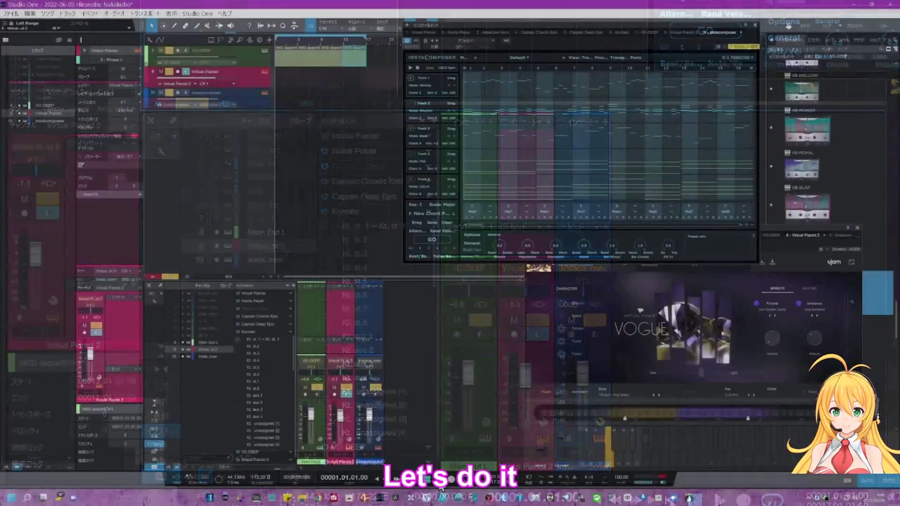
{"action": "left_click", "coordinate": [721, 500]}
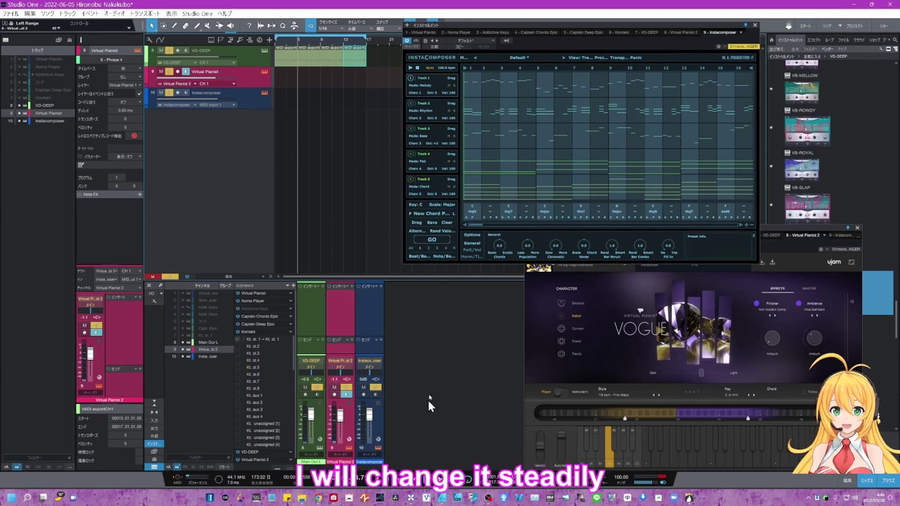
- Generate a fresh Track 1 melody in InstaComposer with GO
{"action": "left_click", "coordinate": [431, 240]}
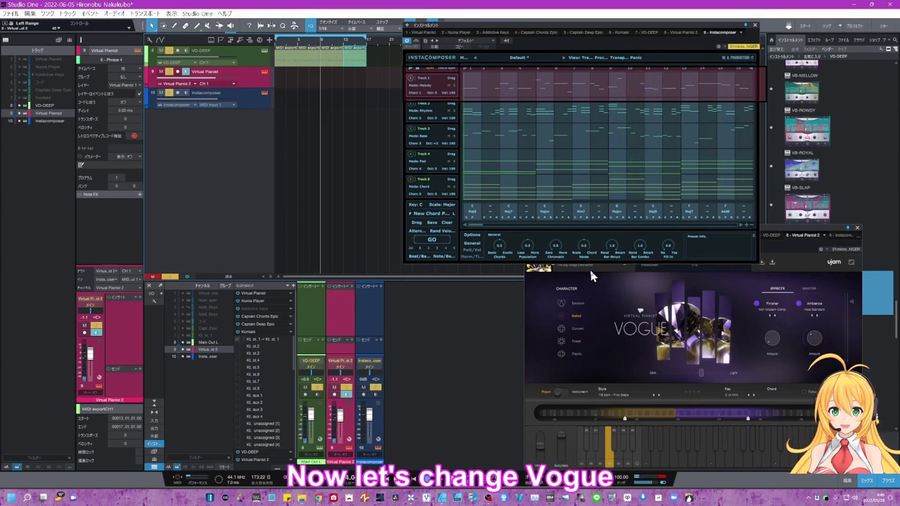
- Step Vogue's styles on to Universal, then pick Spick And Span from the style list
{"action": "left_click", "coordinate": [659, 396]}
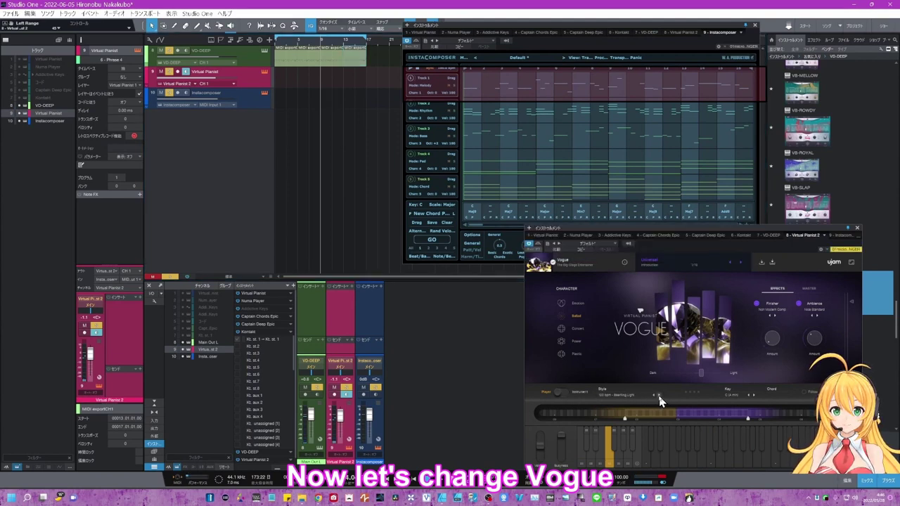
{"action": "left_click", "coordinate": [659, 396]}
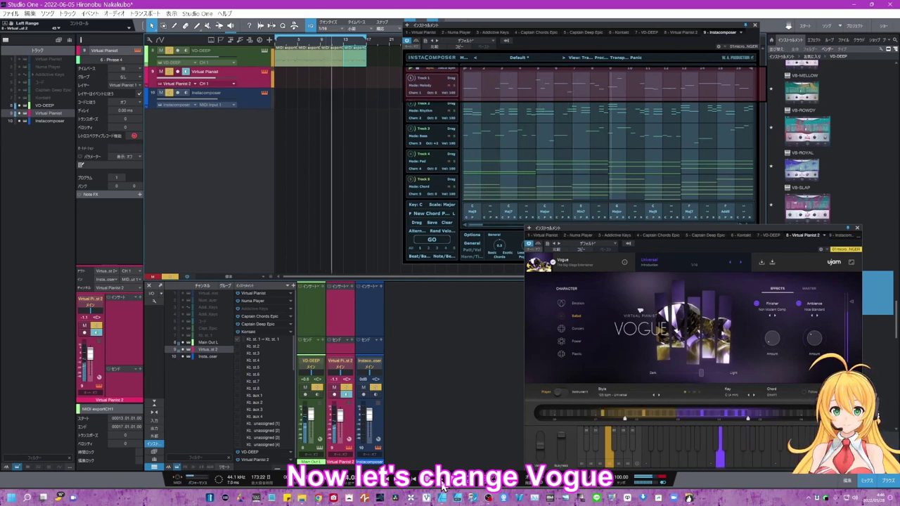
{"action": "left_click", "coordinate": [628, 399]}
{"action": "left_click", "coordinate": [622, 362]}
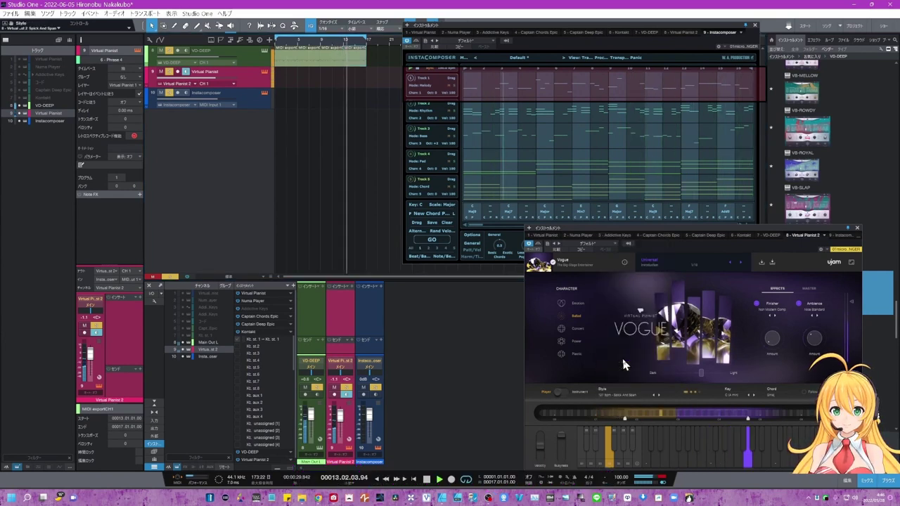
- Choose the Backbone style from Vogue's style list
{"action": "left_click", "coordinate": [639, 399]}
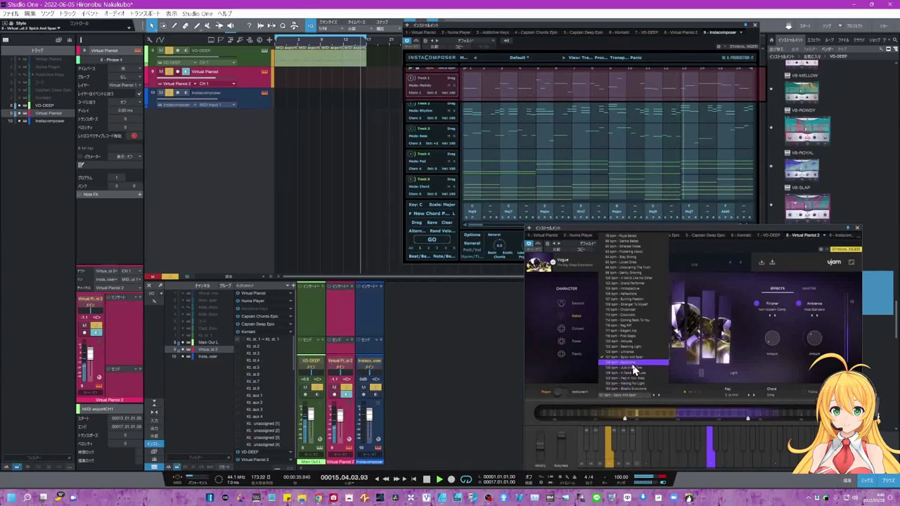
{"action": "left_click", "coordinate": [632, 365]}
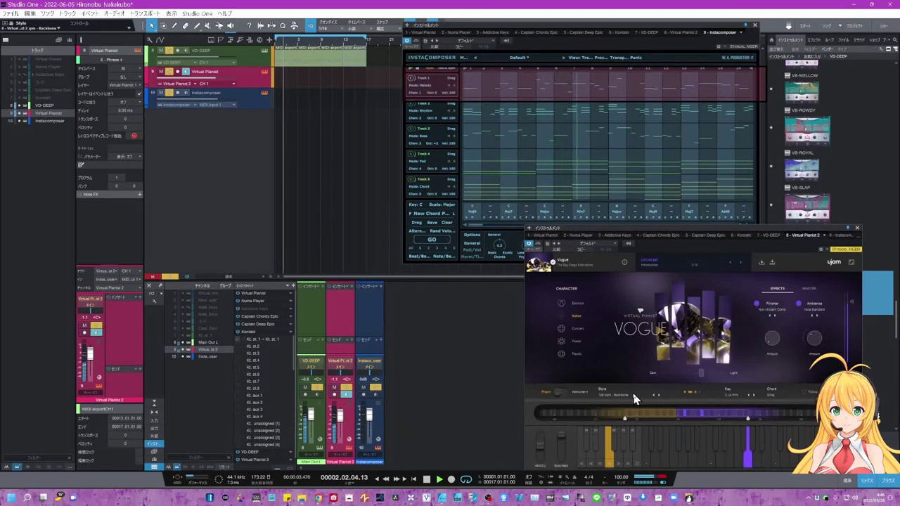
{"action": "left_click", "coordinate": [633, 397]}
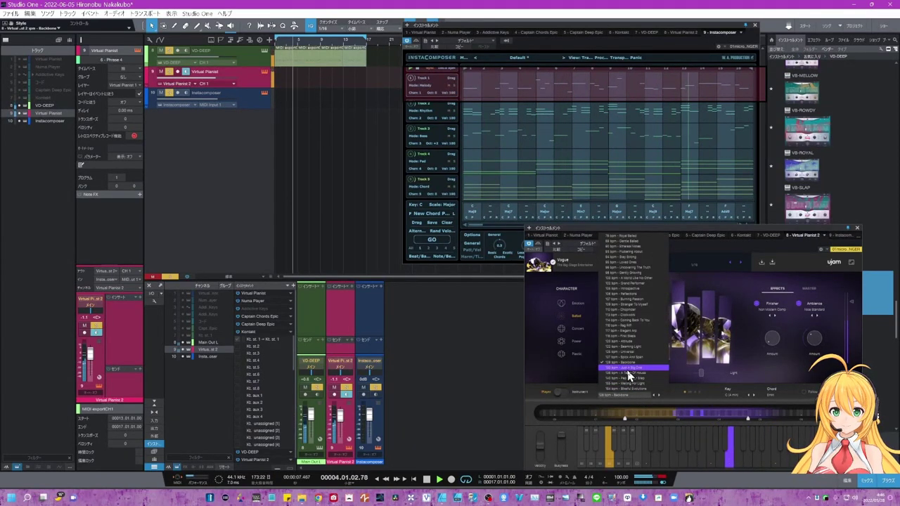
- Try Vogue's Just A Big One style, then settle on 115 bpm - Clockwork
{"action": "left_click", "coordinate": [627, 369]}
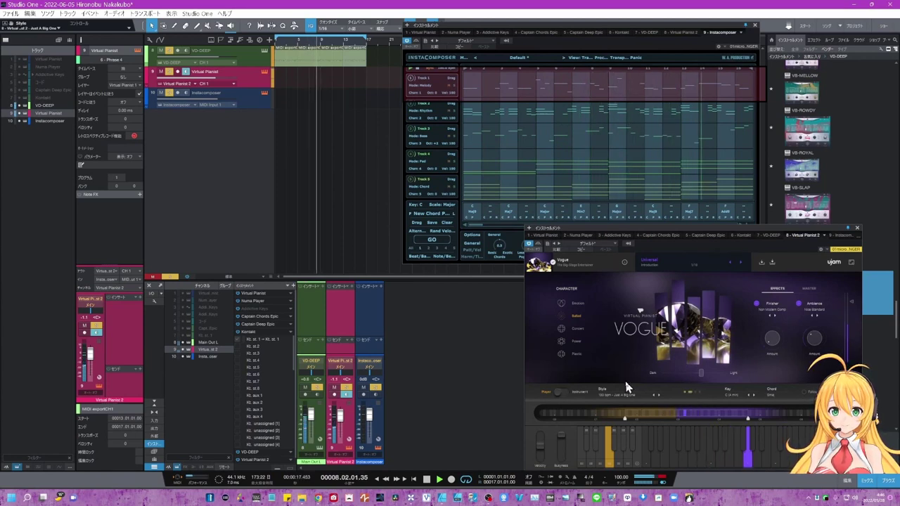
{"action": "left_click", "coordinate": [635, 396]}
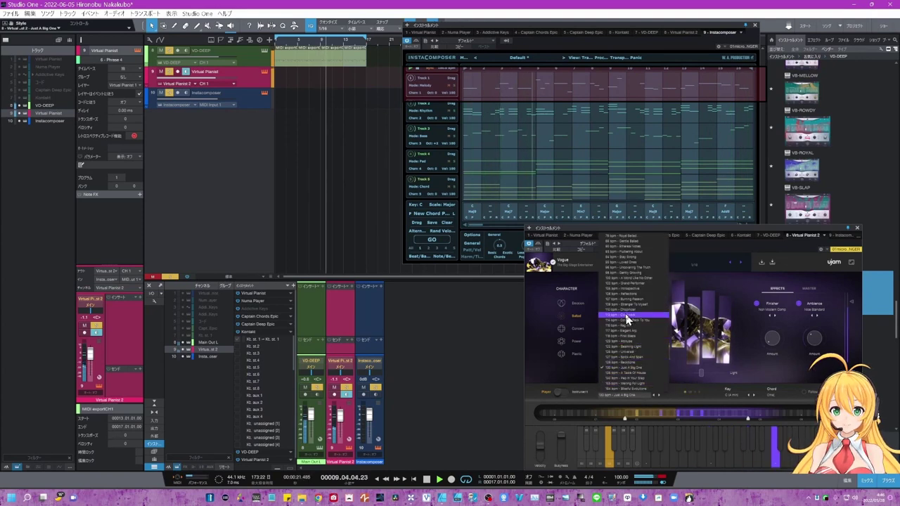
{"action": "left_click", "coordinate": [626, 316]}
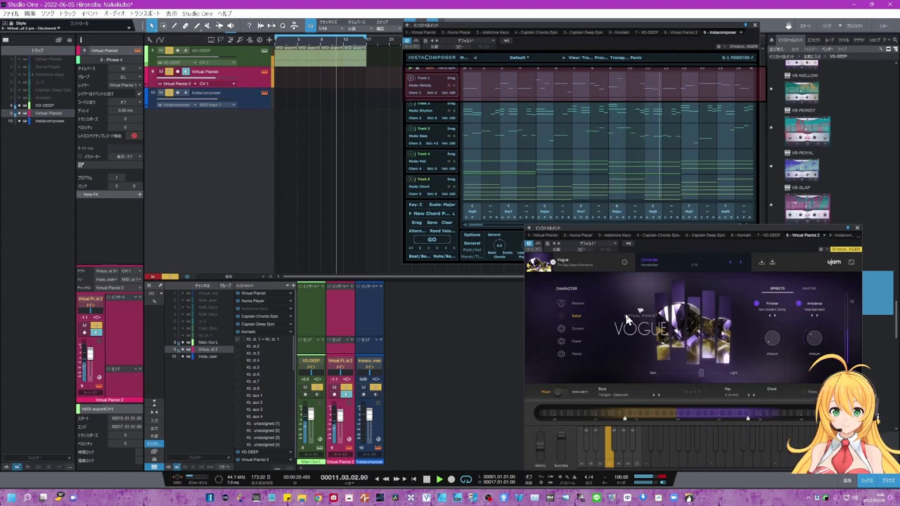
- Bring the InstaComposer plugin window in front of the Vogue window
{"action": "left_click", "coordinate": [433, 246]}
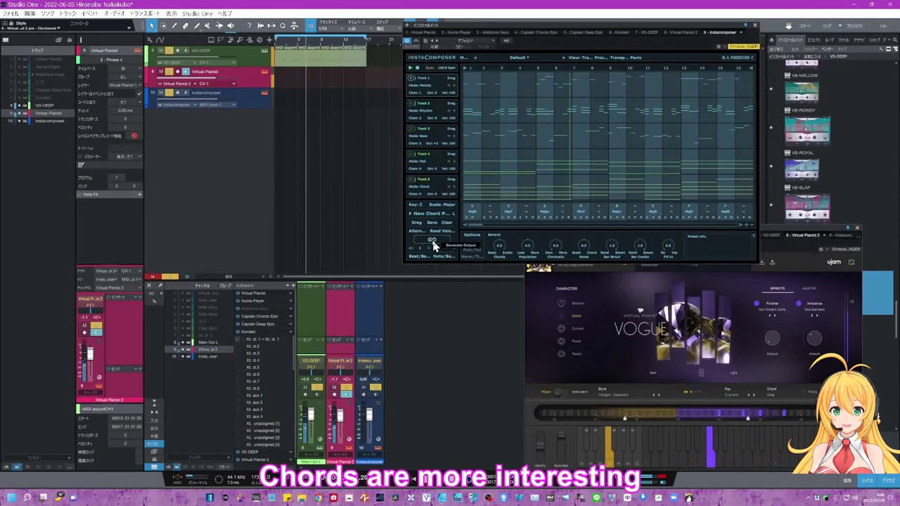
- Set the Virtual Pianist 2 track input to InstaComposer MIDI Output 2
{"action": "left_click", "coordinate": [140, 283]}
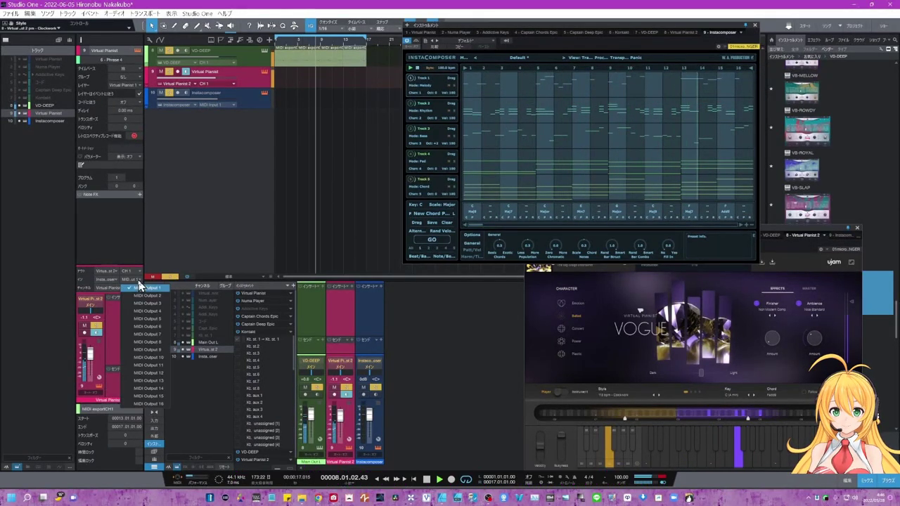
{"action": "left_click", "coordinate": [145, 296]}
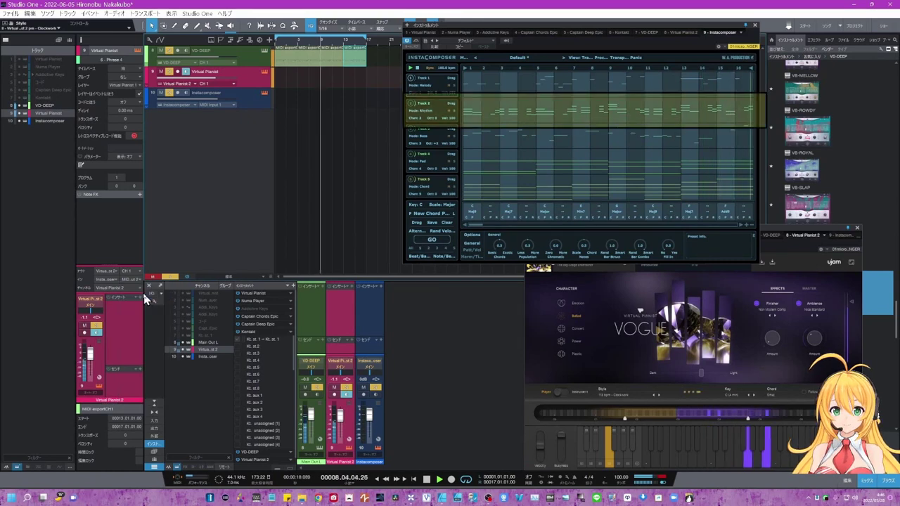
- Generate a new InstaComposer Track 2 rhythm pattern, audition it, then stop playback
{"action": "left_click", "coordinate": [432, 243]}
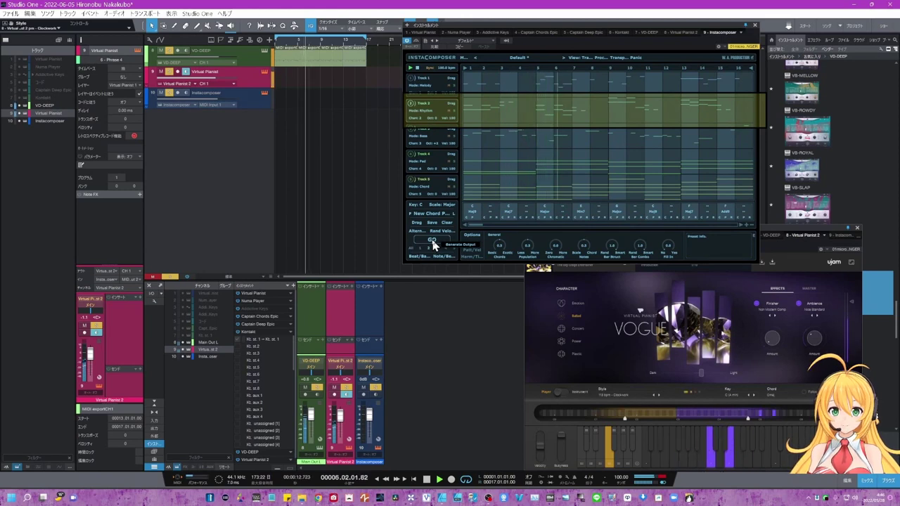
{"action": "left_click", "coordinate": [427, 479]}
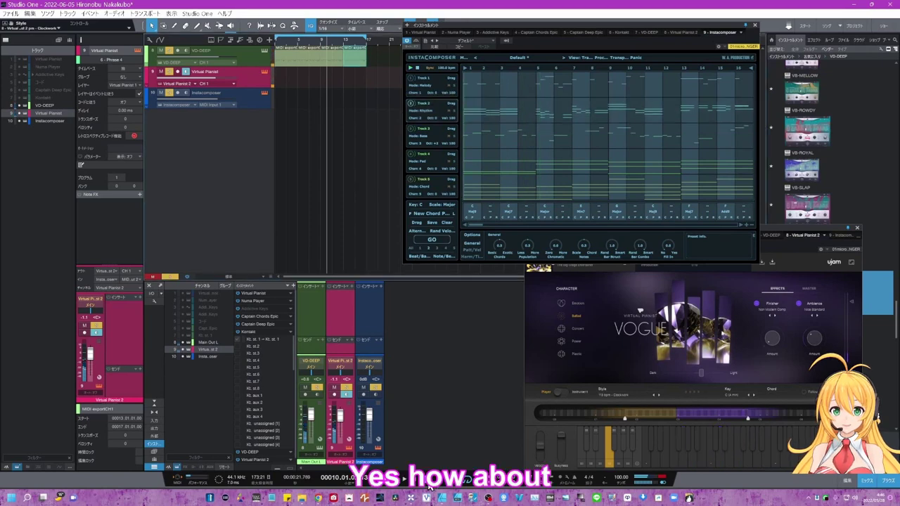